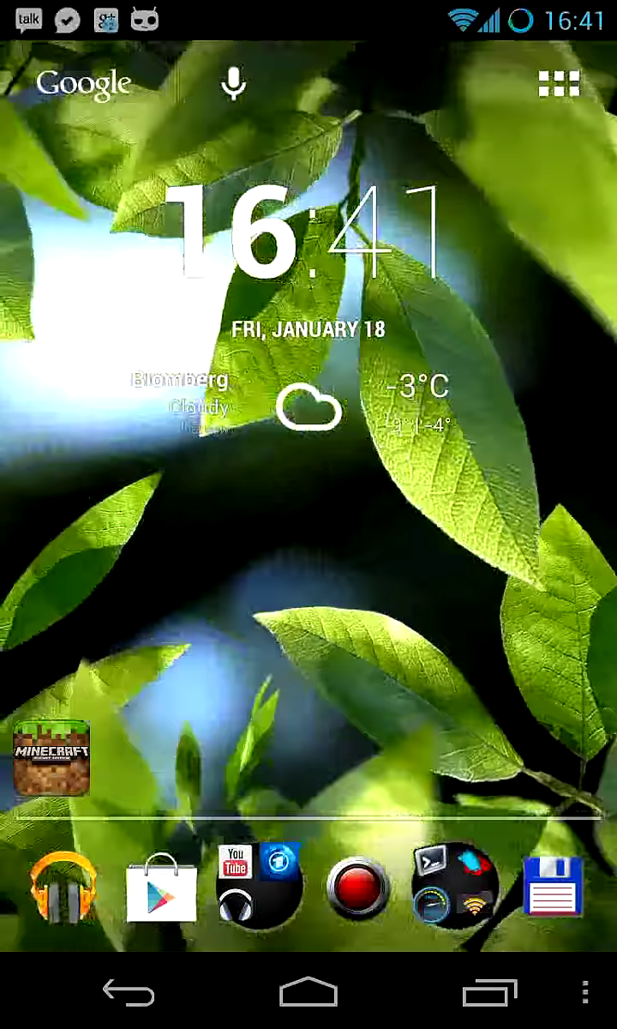
Switch the profile to Night from the Quick Settings profile tile, then back to Home
drag(514, 9, 515, 857)
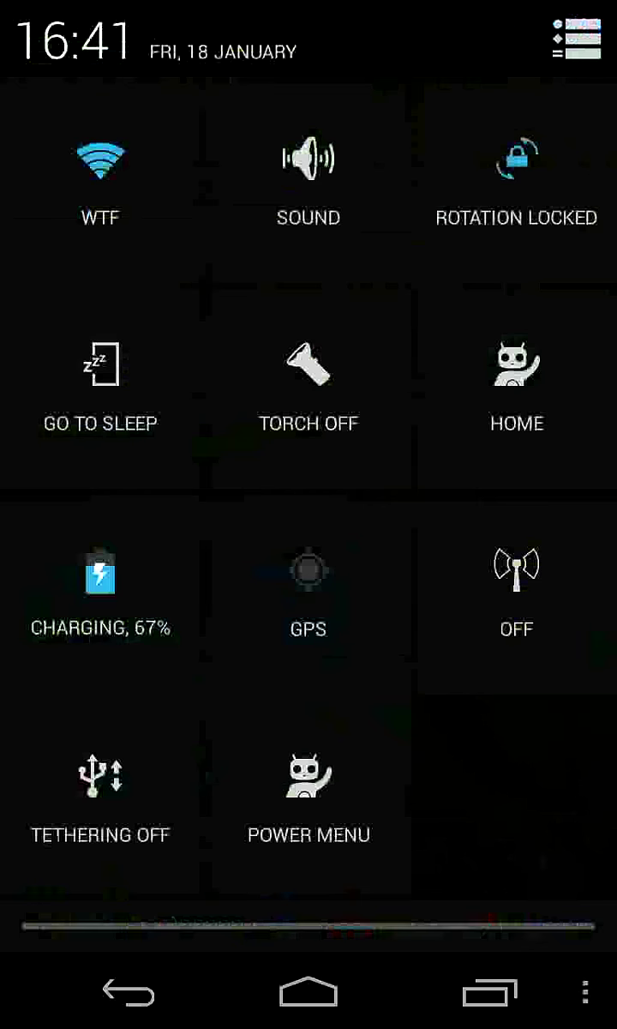
click(517, 385)
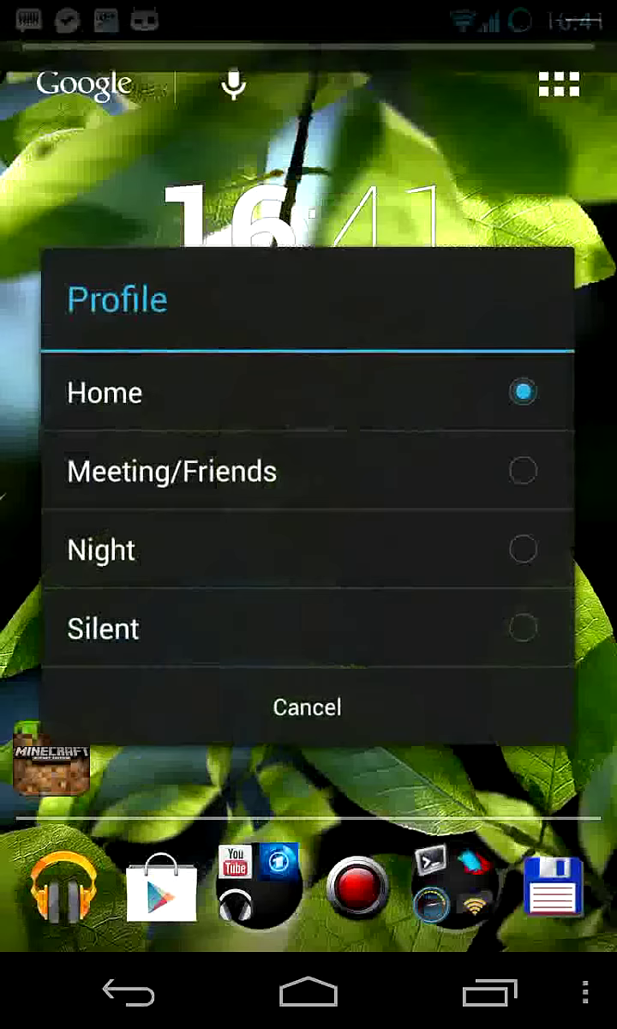
click(309, 550)
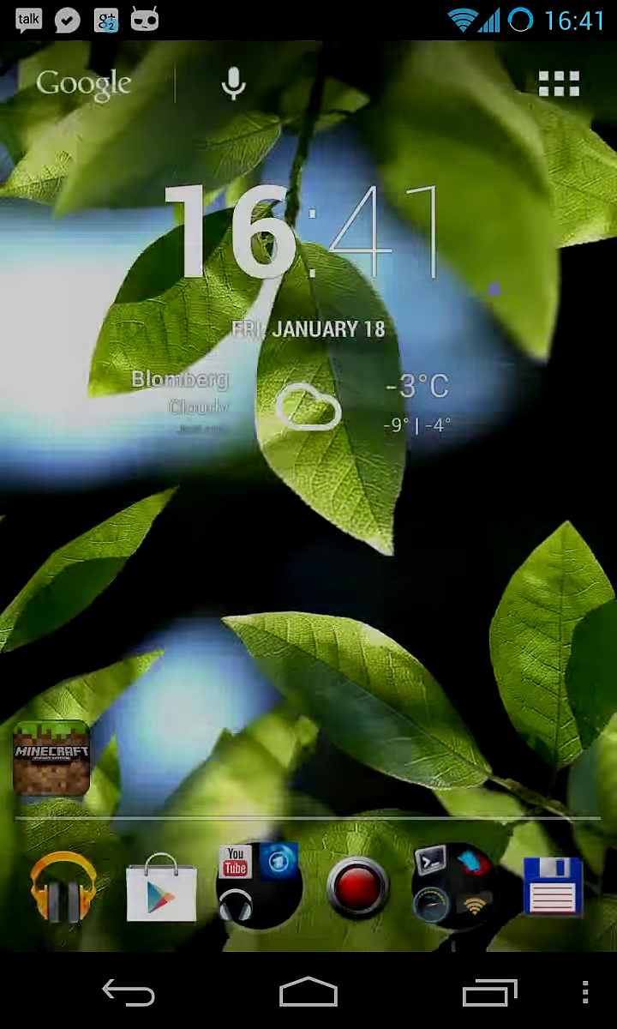
drag(514, 8, 515, 857)
click(517, 385)
click(307, 708)
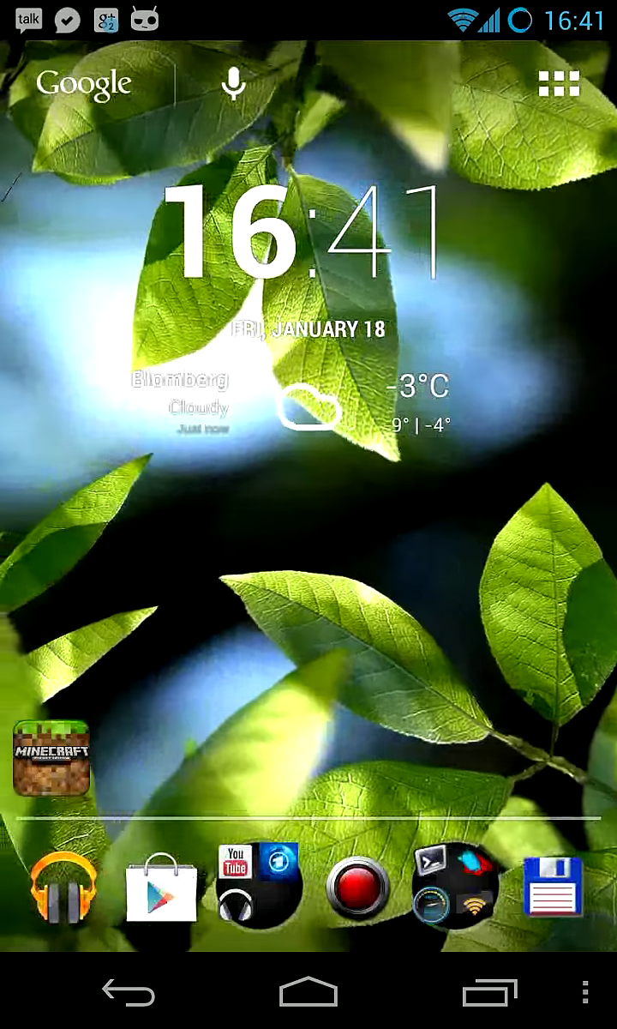
Browse the profile chooser, then close it without changing the profile
drag(515, 8, 514, 857)
click(517, 386)
click(383, 739)
drag(300, 712, 280, 823)
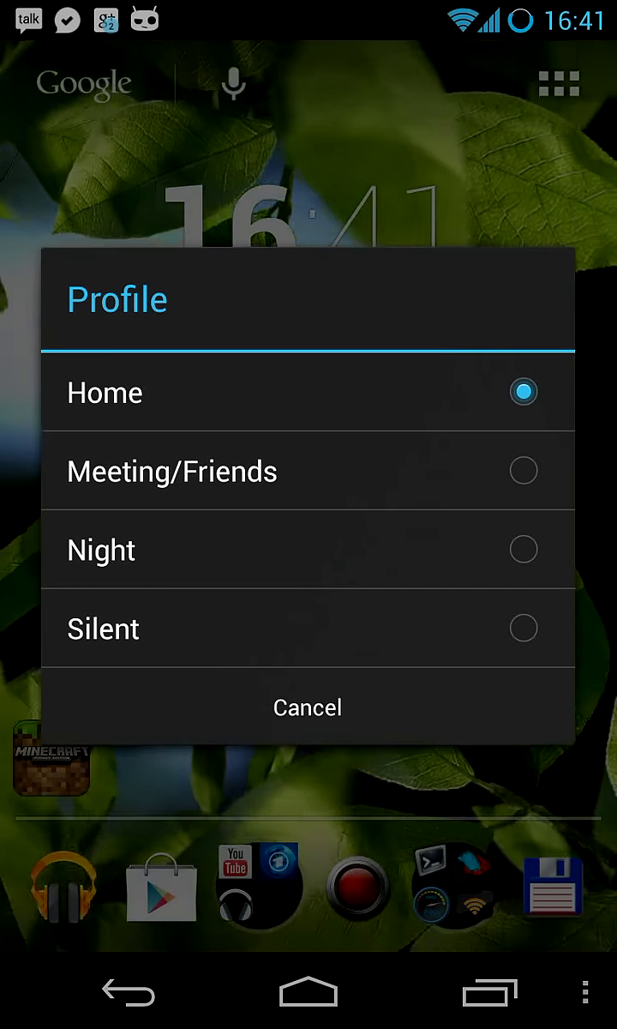
click(517, 38)
Bring up the Power Menu tile's reboot options, then dismiss them
drag(517, 39, 517, 600)
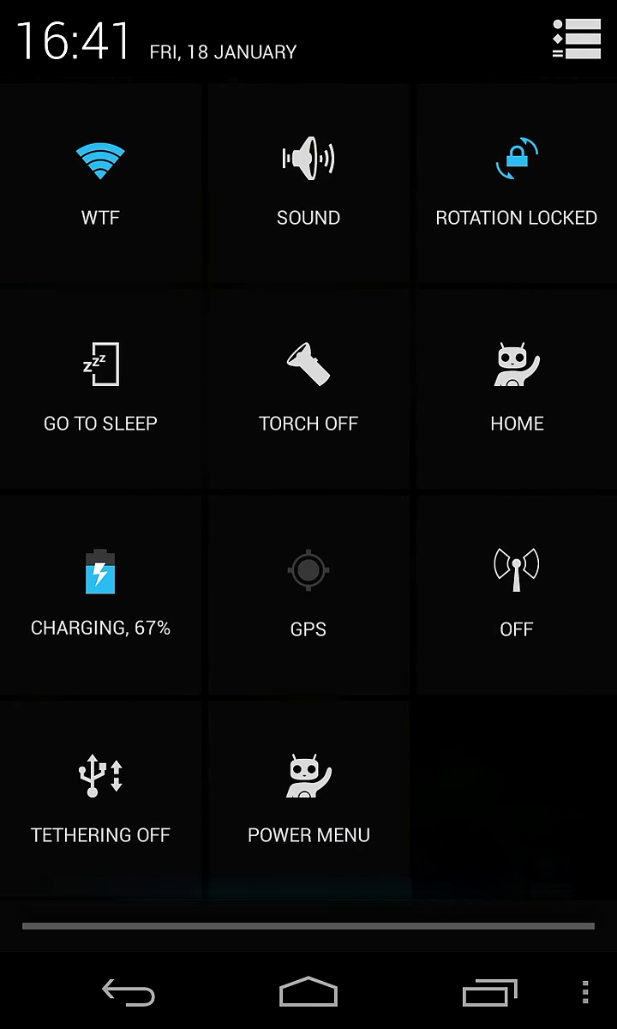
drag(387, 833, 387, 643)
click(353, 803)
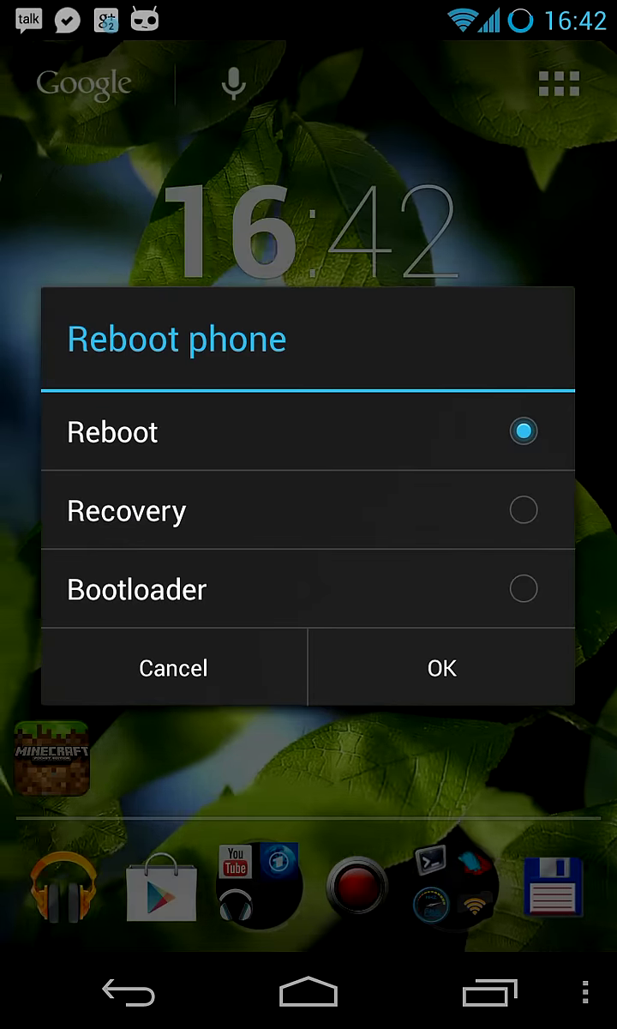
key(Escape)
Show the full power menu from the Power Menu tile, close it, and reopen Quick Settings
drag(309, 13, 309, 600)
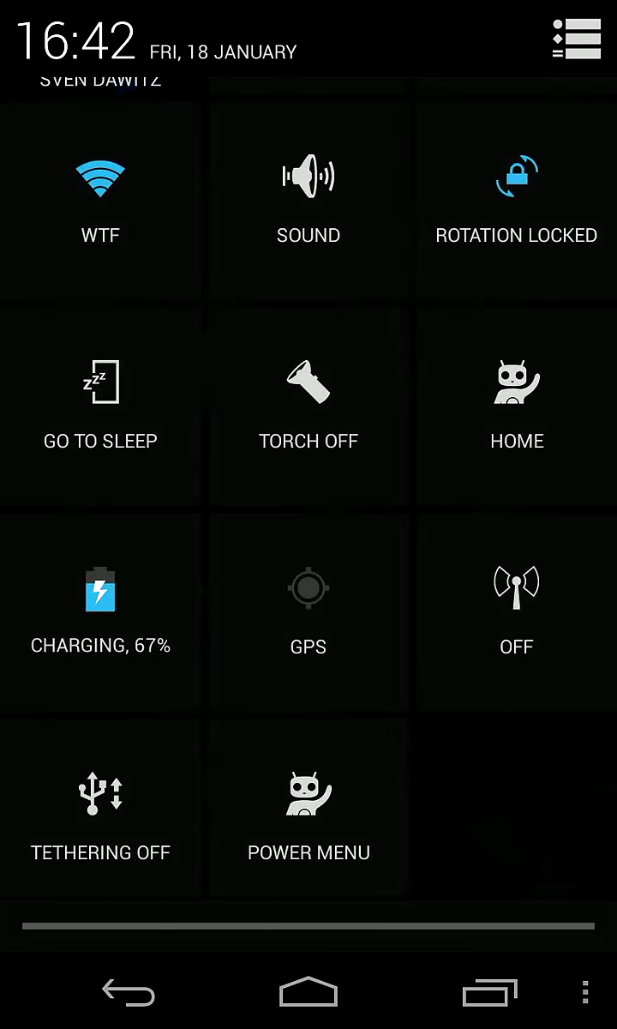
click(309, 803)
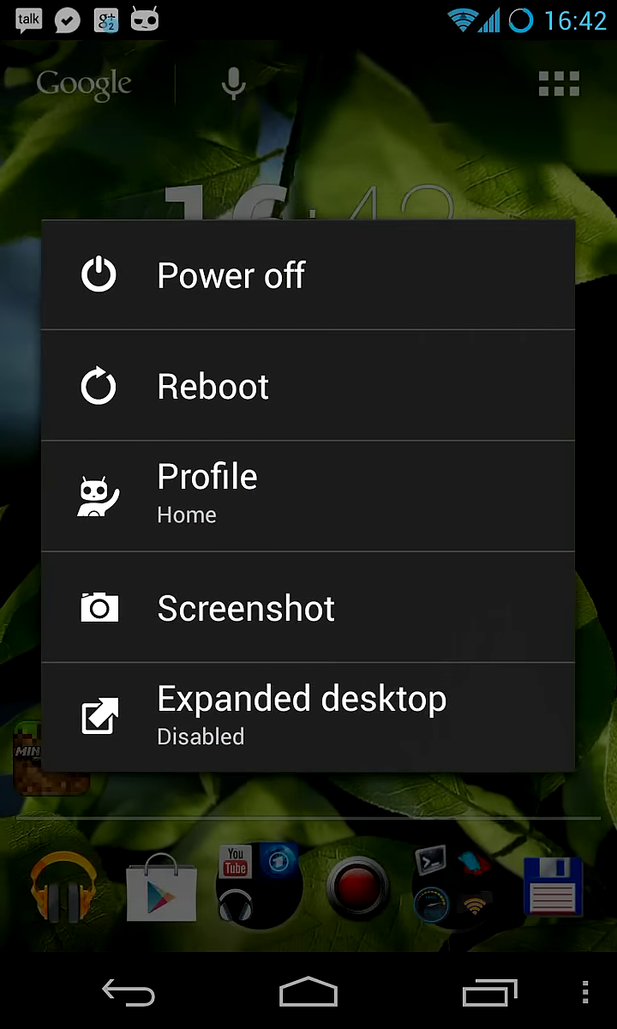
click(309, 129)
drag(308, 12, 308, 600)
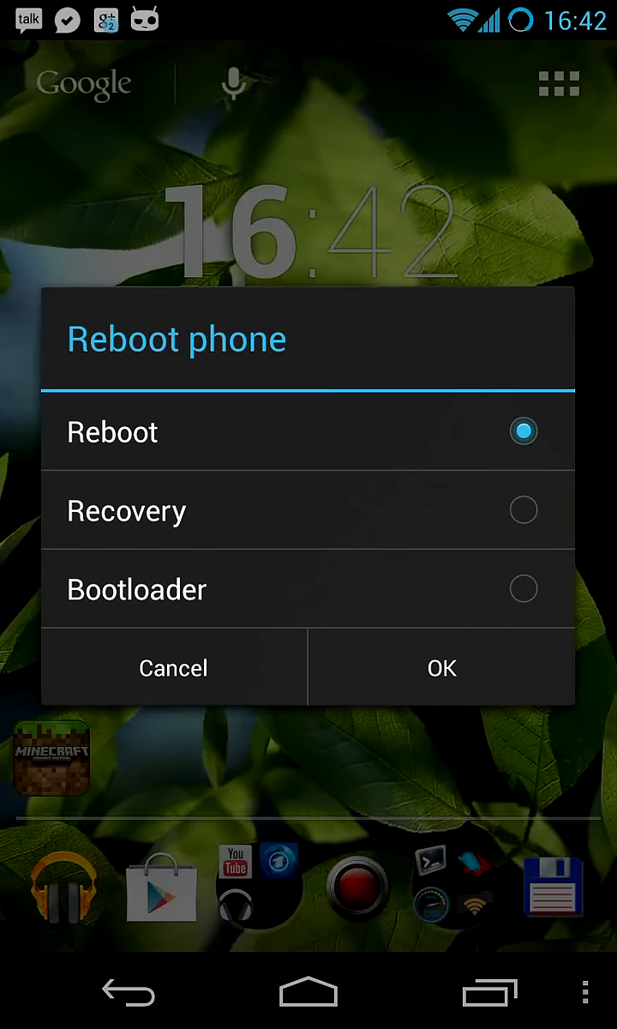
Cancel the Reboot phone dialog so the phone does not restart
click(173, 668)
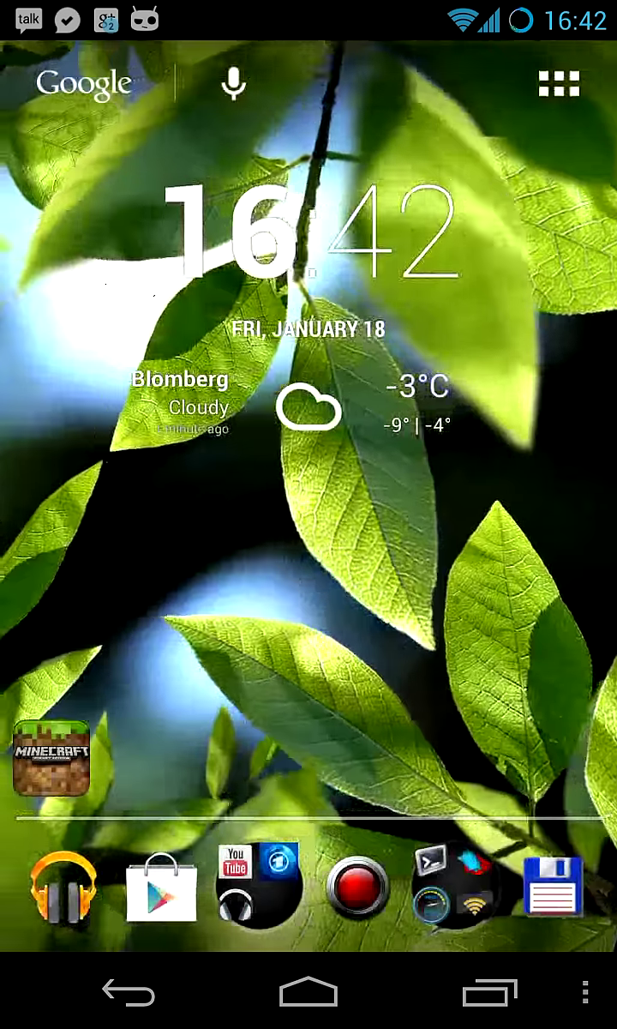